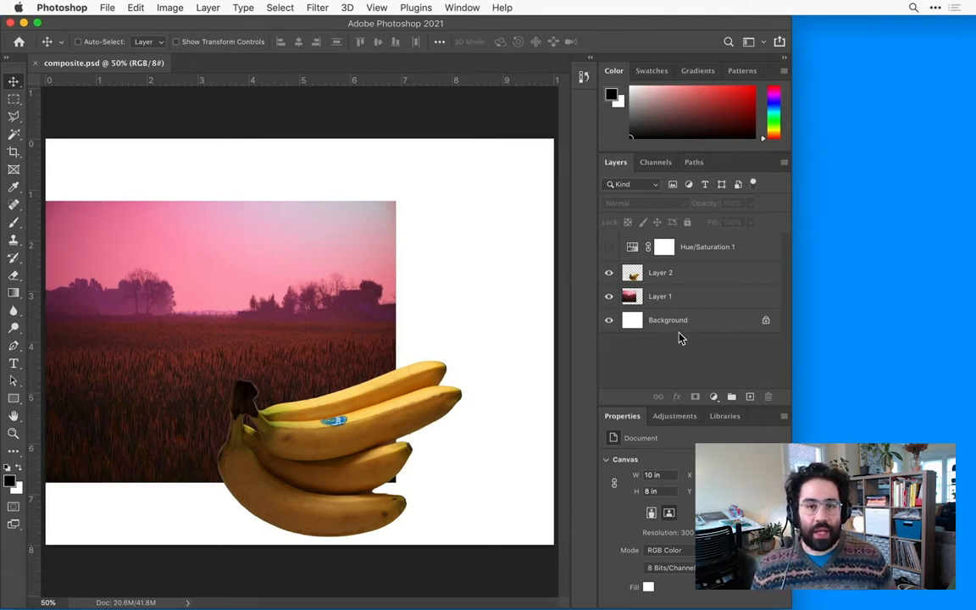
pyautogui.click(458, 8)
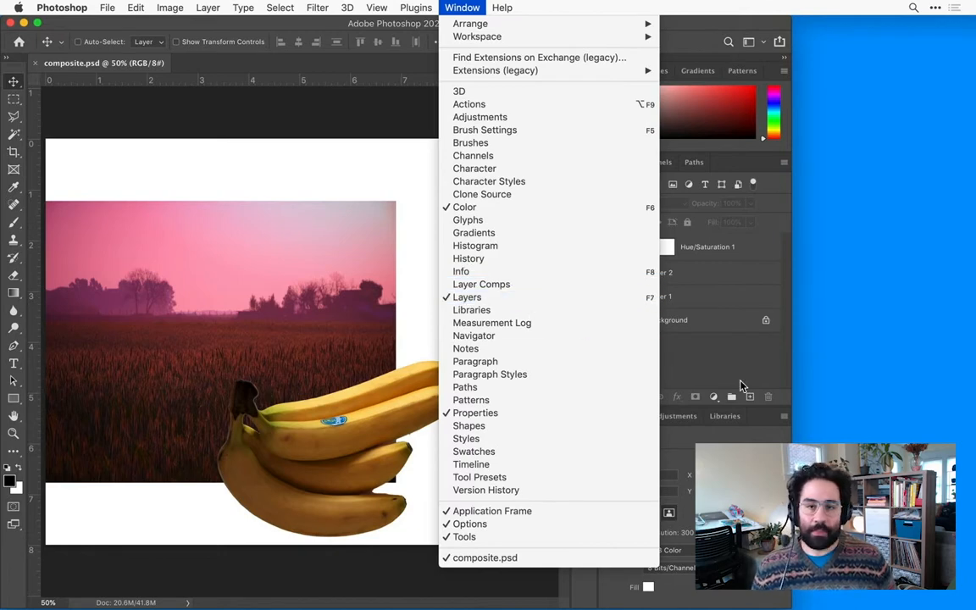
pyautogui.click(774, 370)
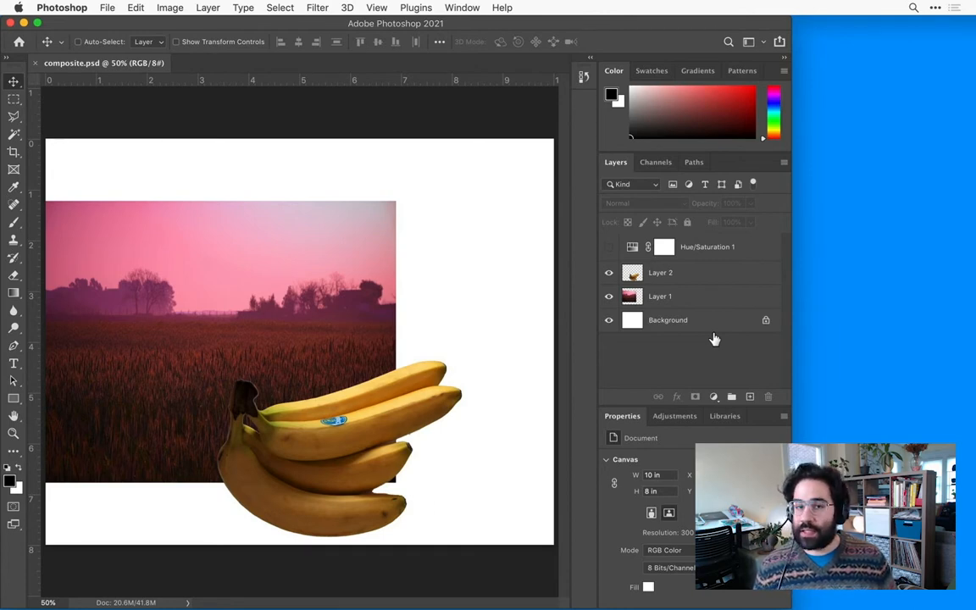
# - Select the Background, Layer 1, Layer 2 and Hue/Saturation 1 layers one at a time, ending on Layer 2
pyautogui.click(714, 329)
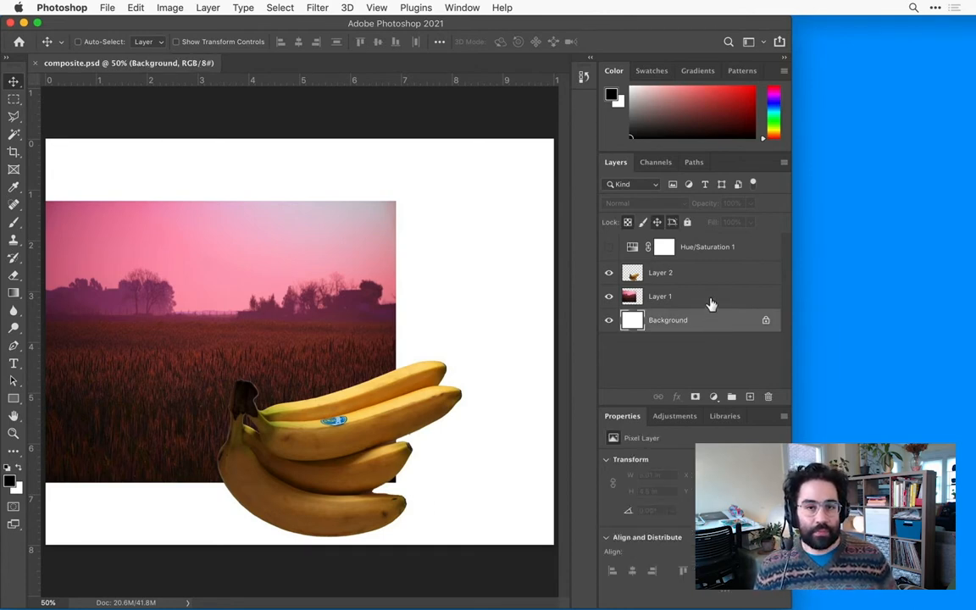
pyautogui.click(712, 299)
pyautogui.click(712, 276)
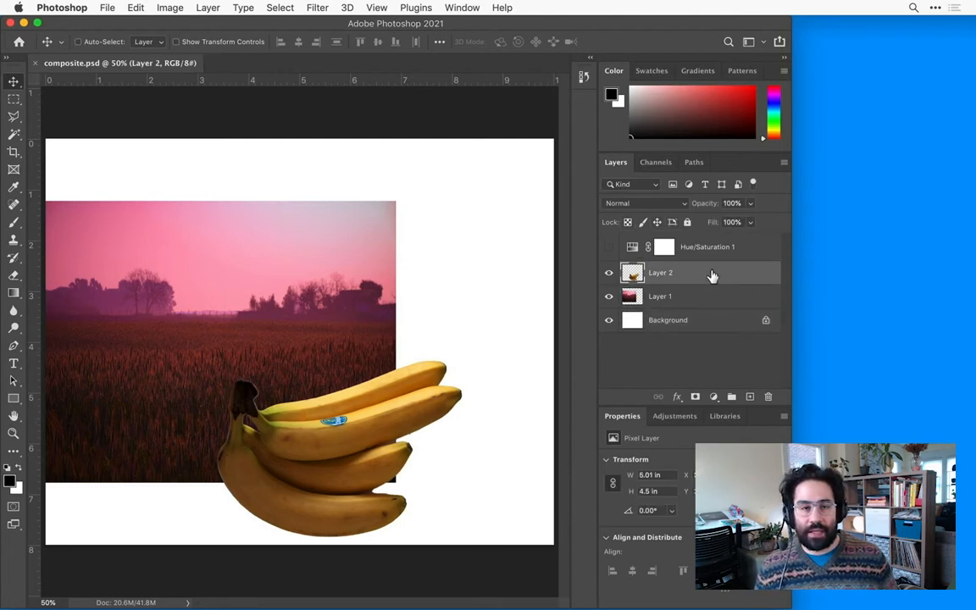
pyautogui.hotkey('alt', ']')
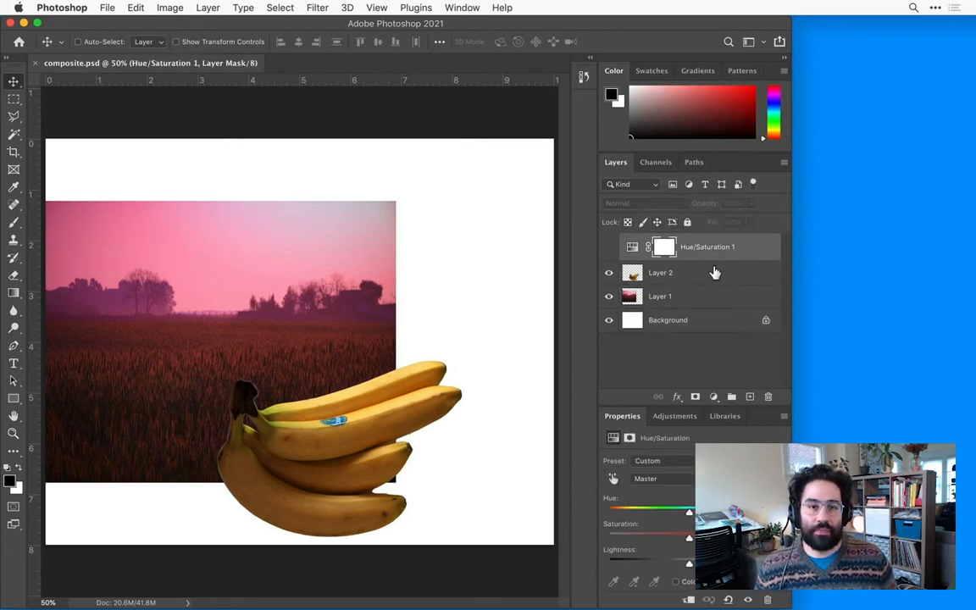
pyautogui.click(714, 277)
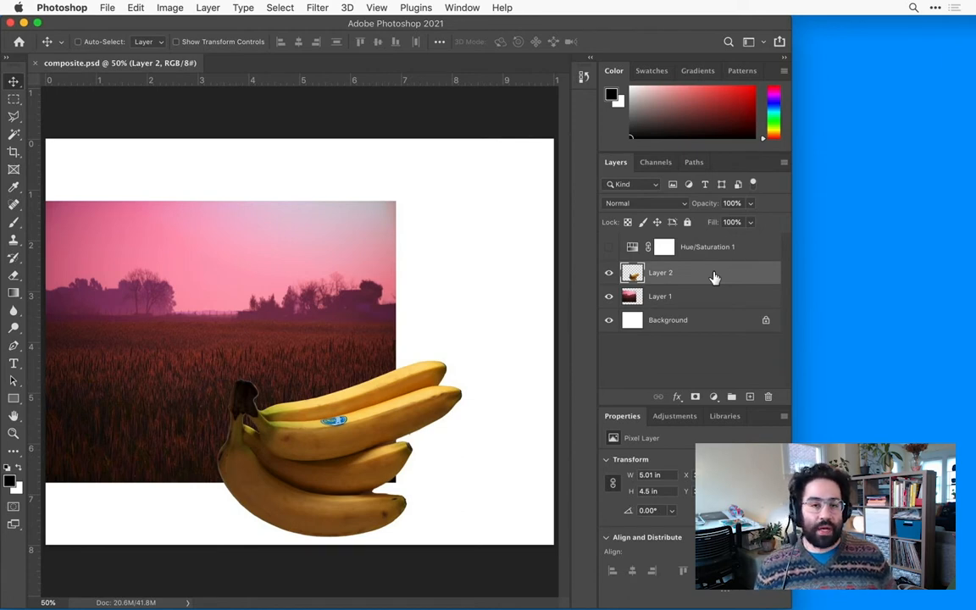
# - Extend the selection to several layers, add and remove individual layers from it, and deselect all layers
pyautogui.hotkey('alt', 'shift', '[')
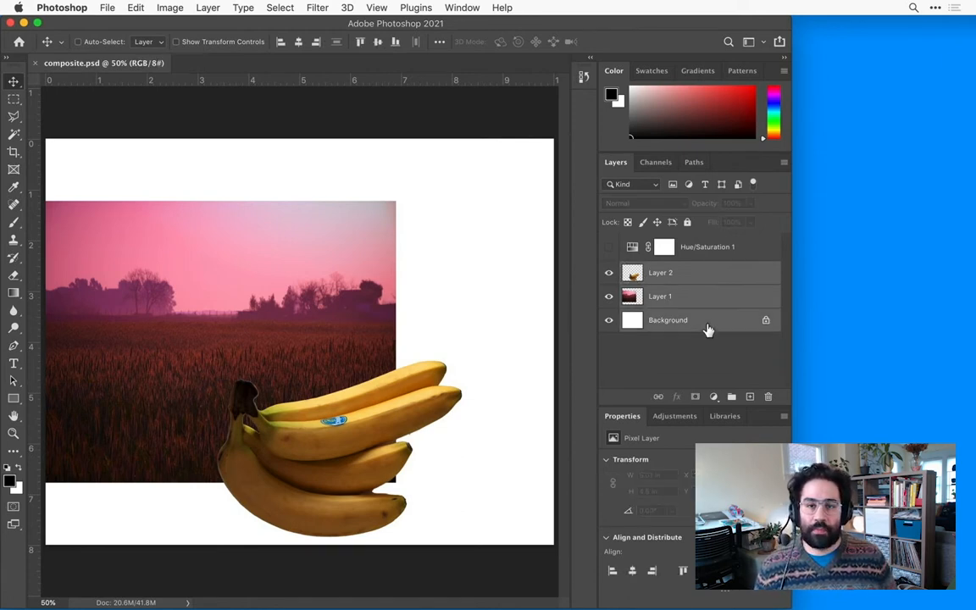
pyautogui.keyDown('super'); pyautogui.click(759, 249); pyautogui.keyUp('super')
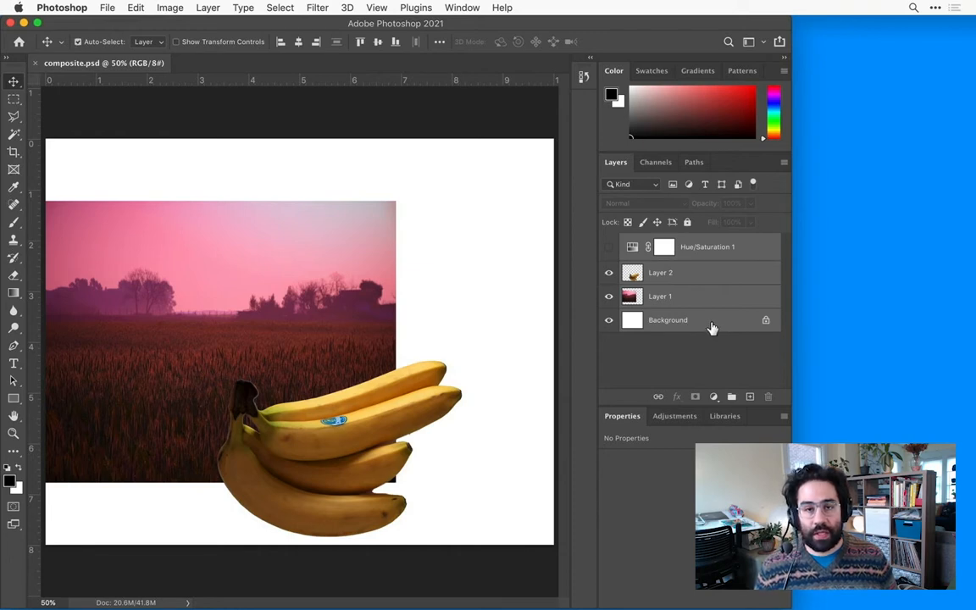
pyautogui.keyDown('super'); pyautogui.click(752, 250); pyautogui.keyUp('super')
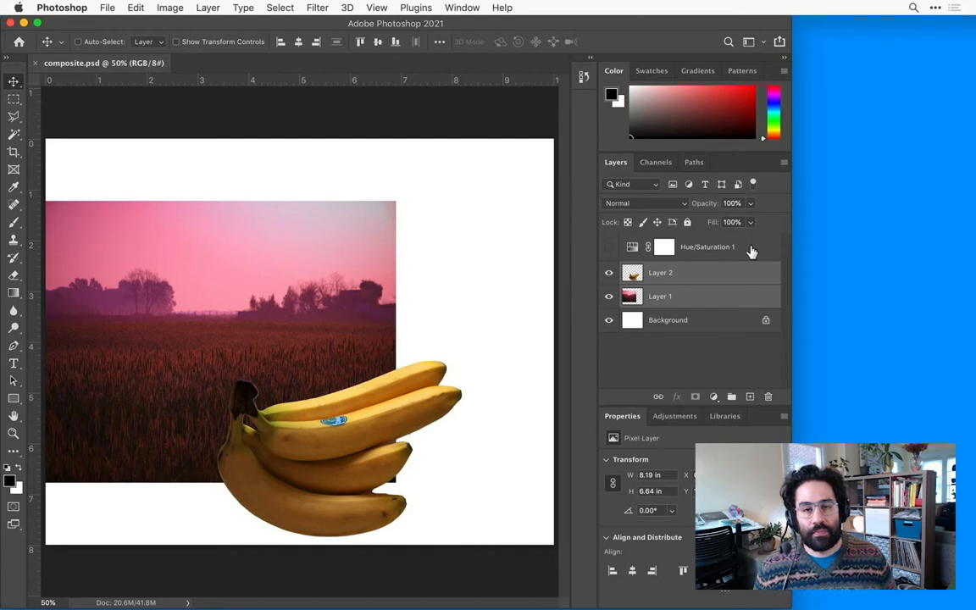
pyautogui.click(715, 360)
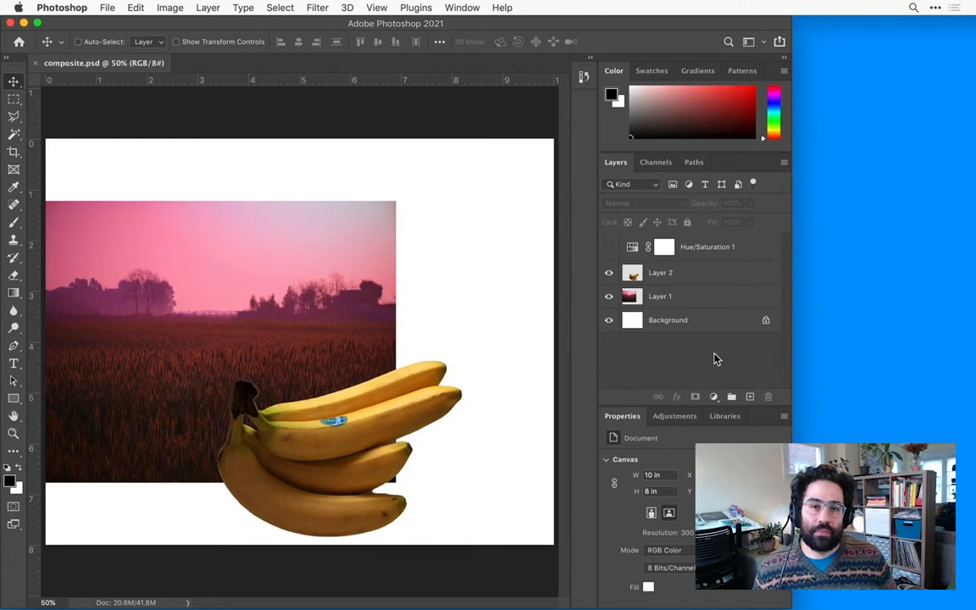
# - Rename Layer 2 as Bananas
pyautogui.doubleClick(662, 273)
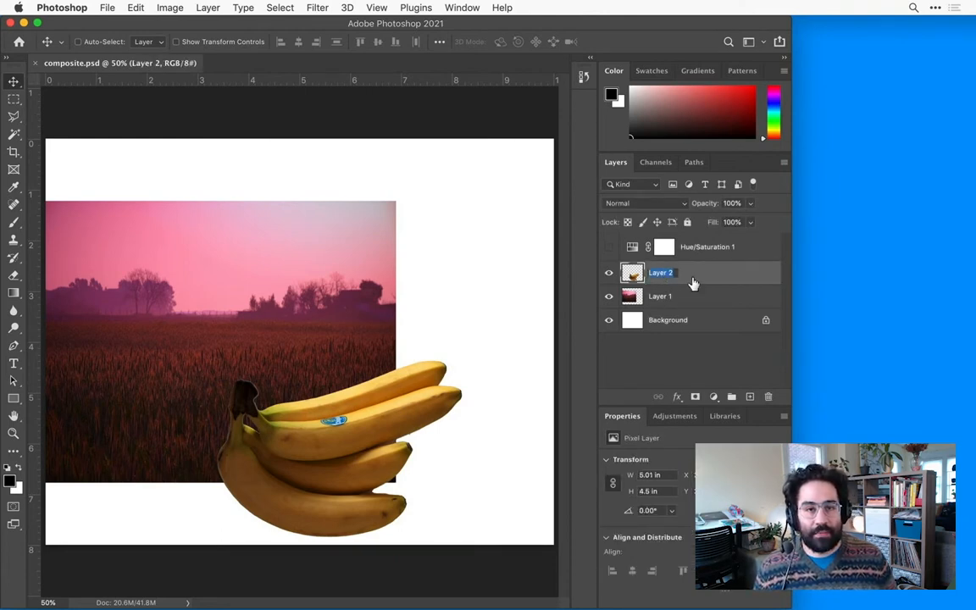
pyautogui.write('Banana')
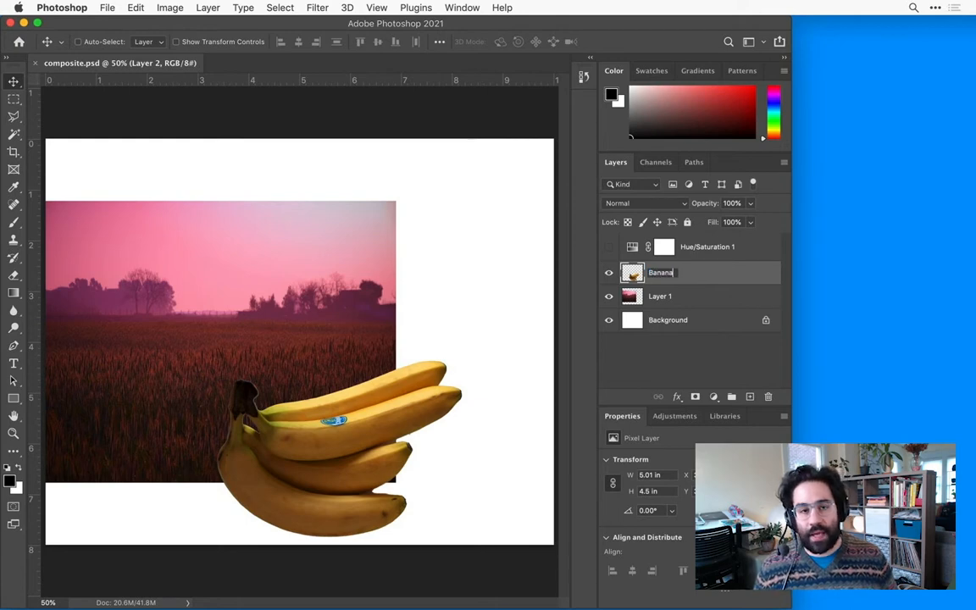
pyautogui.write('s')
pyautogui.press('Return')
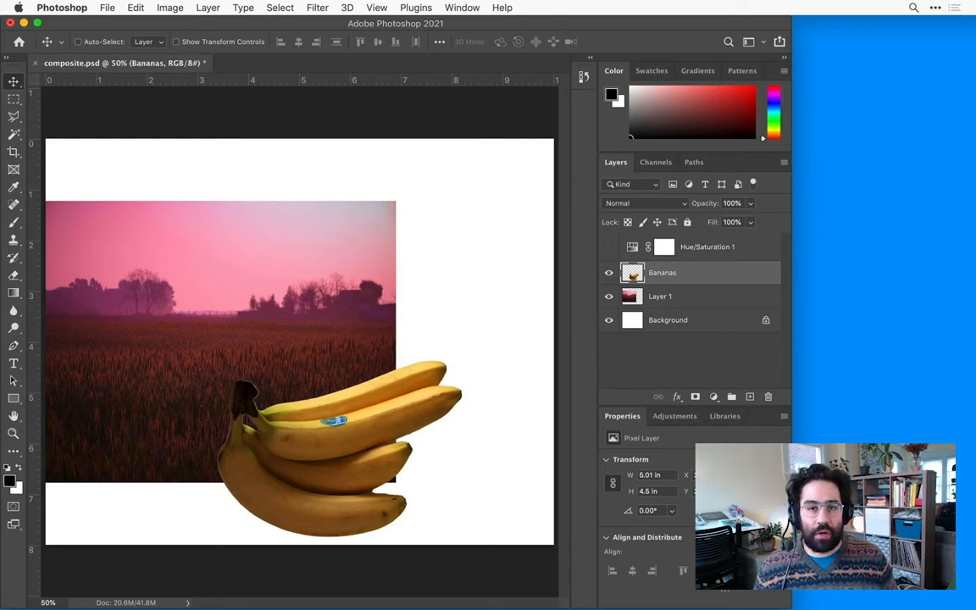
# - Rename Layer 1 as Field and deselect all layers
pyautogui.doubleClick(659, 297)
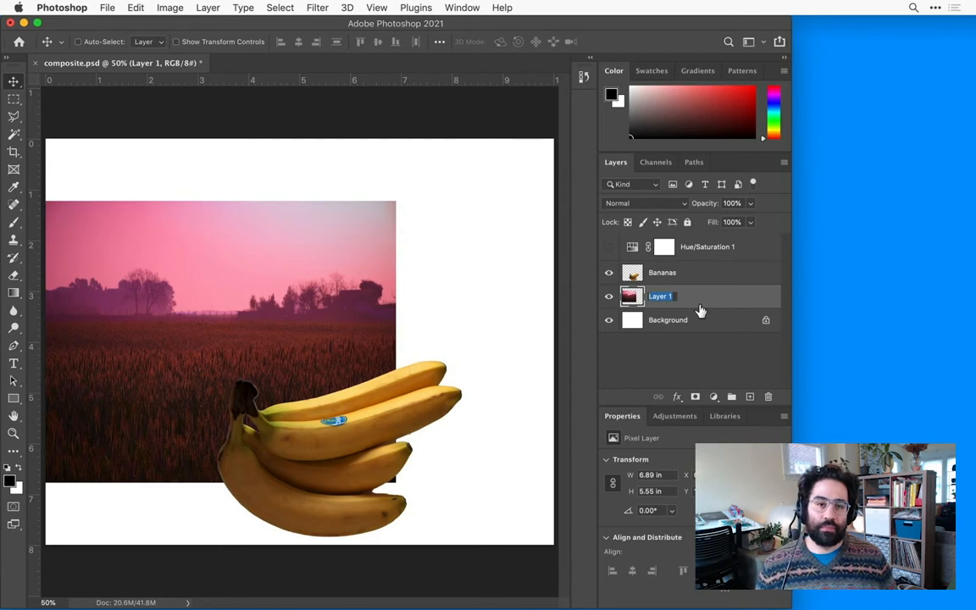
pyautogui.write('Field')
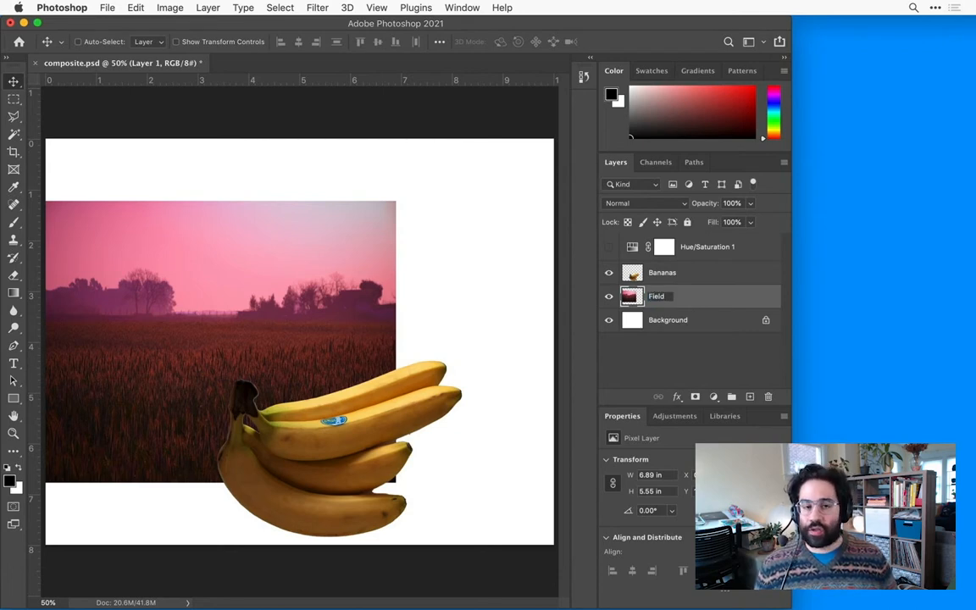
pyautogui.press('Return')
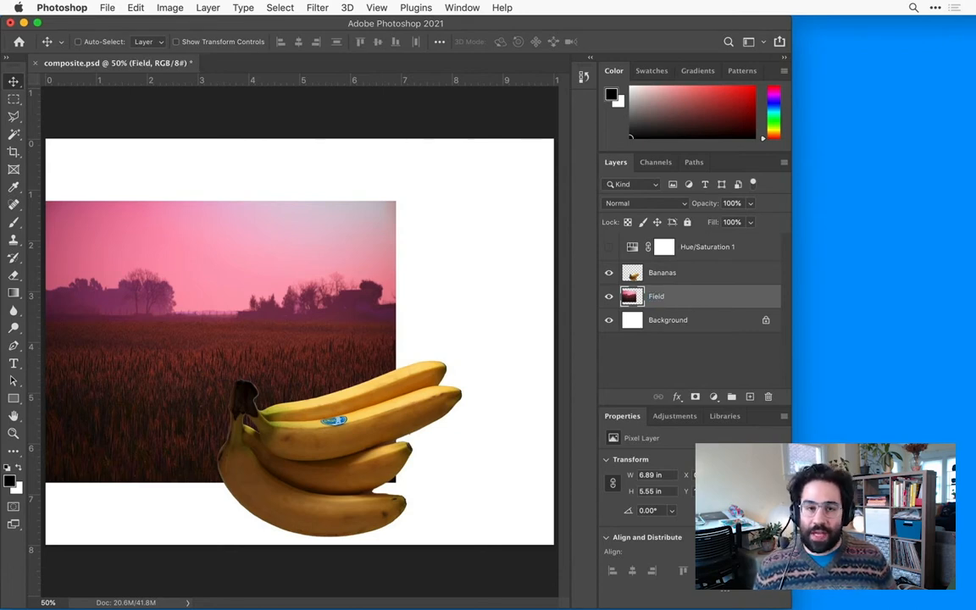
pyautogui.click(678, 366)
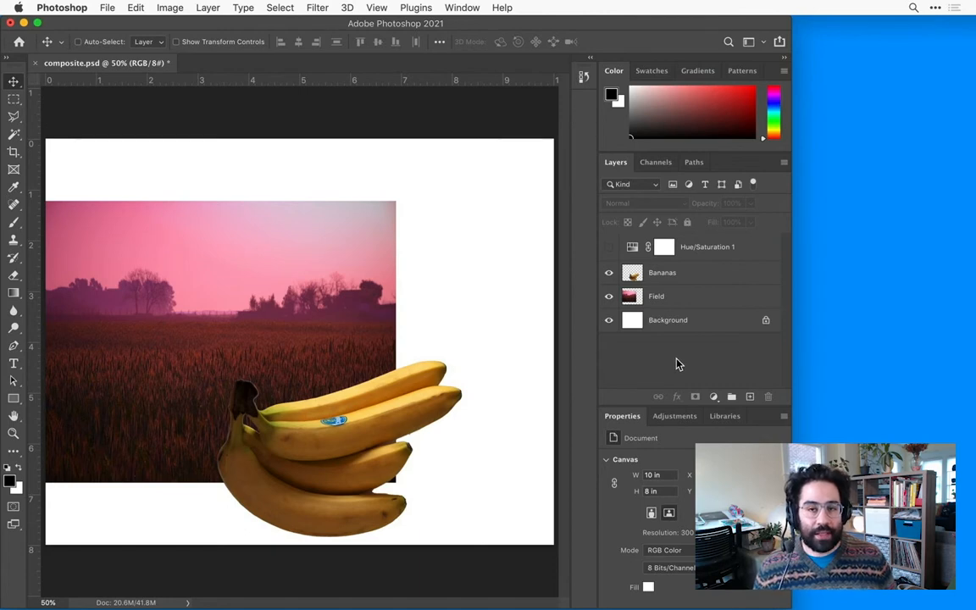
# - Duplicate the Bananas layer and move the copy to the upper right of the canvas
pyautogui.moveTo(717, 277); pyautogui.dragTo(751, 410)
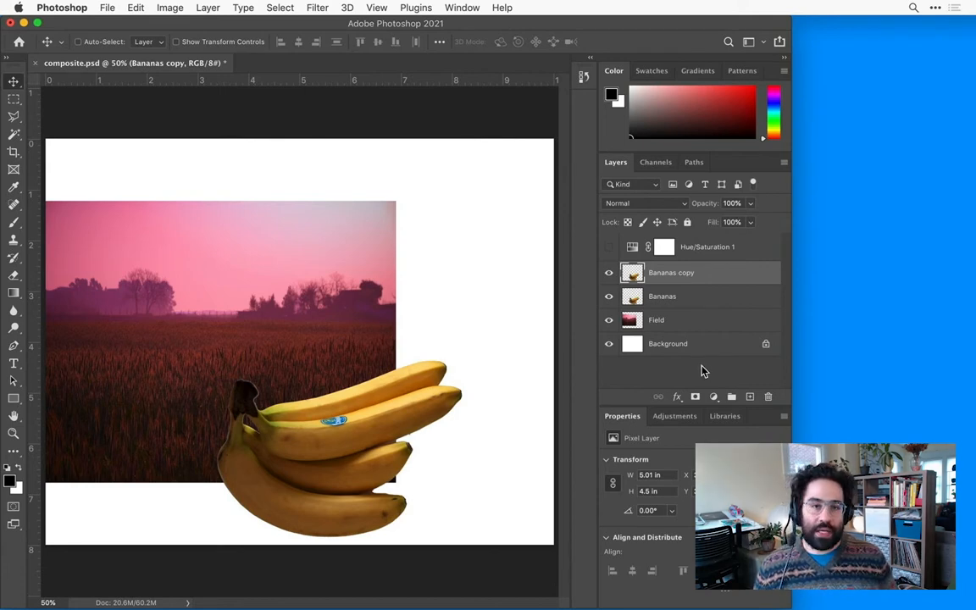
pyautogui.click(13, 83)
pyautogui.moveTo(326, 442); pyautogui.dragTo(394, 239)
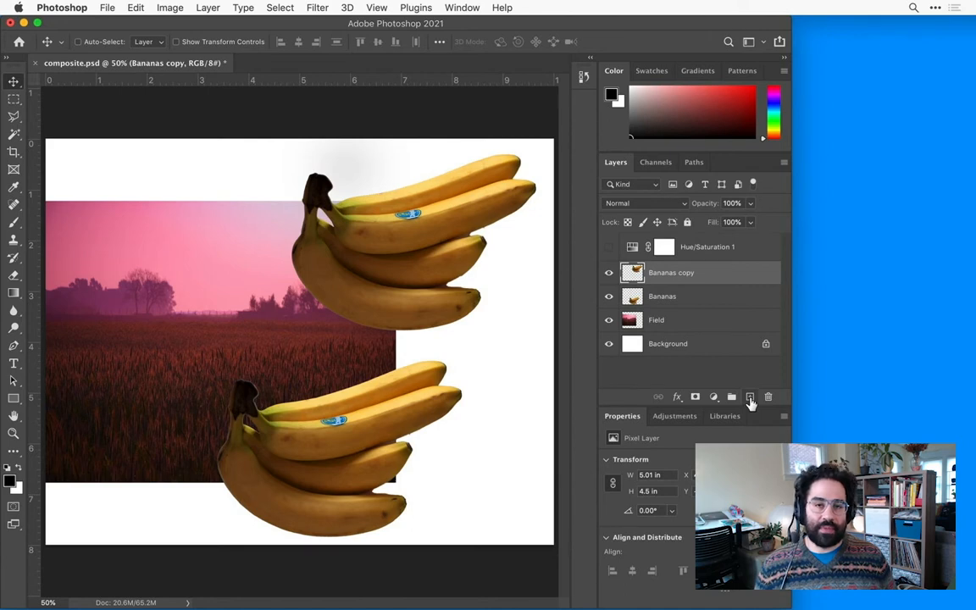
# - Add a new blank layer above the Bananas copy layer and delete it again
pyautogui.click(750, 398)
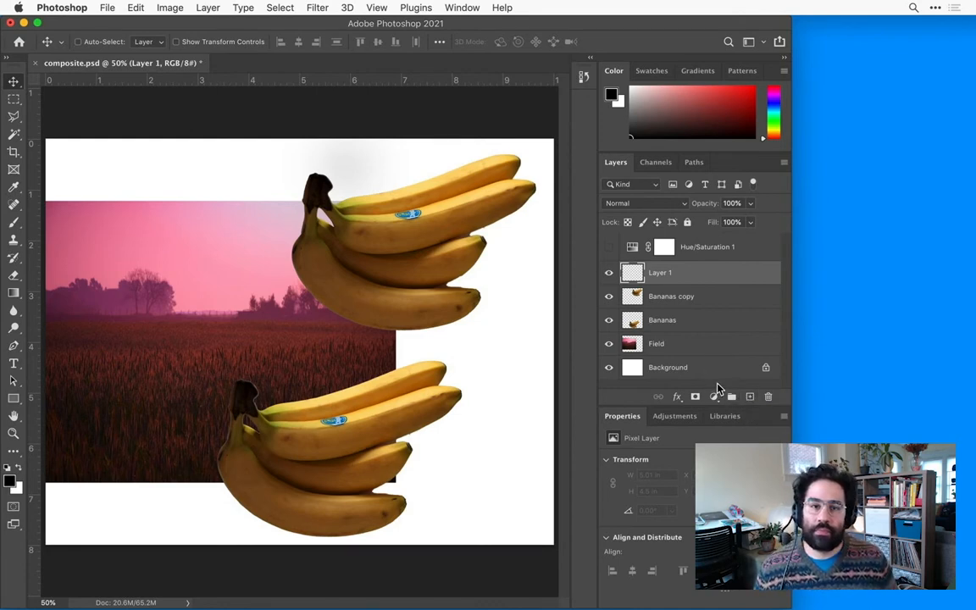
pyautogui.click(768, 398)
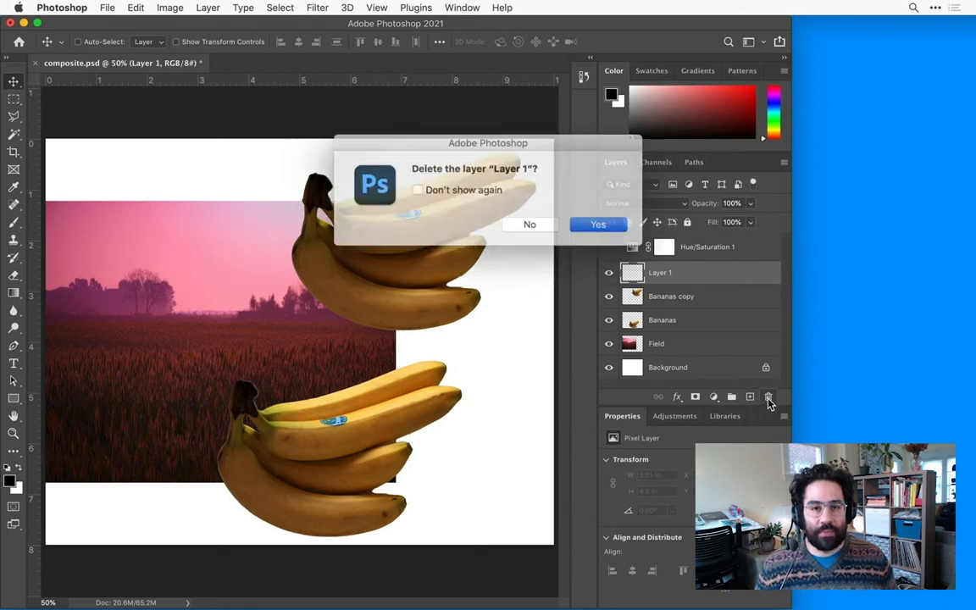
pyautogui.click(590, 222)
pyautogui.click(208, 8)
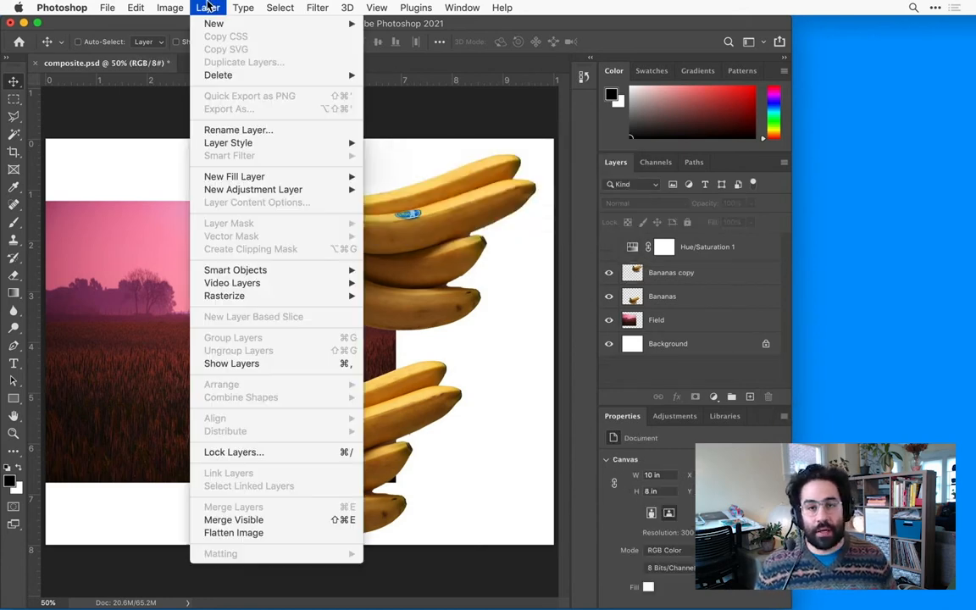
pyautogui.moveTo(310, 72)
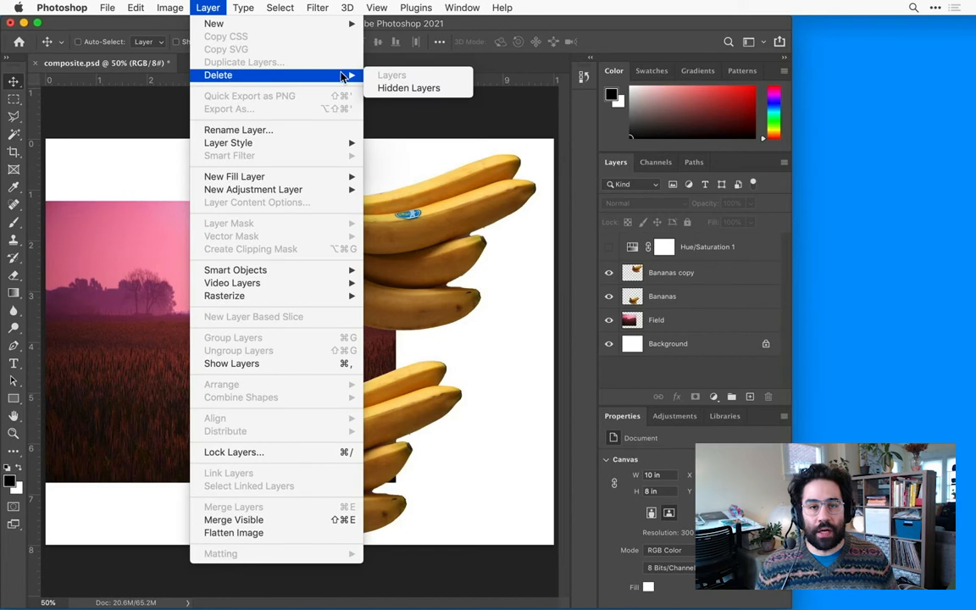
pyautogui.click(528, 92)
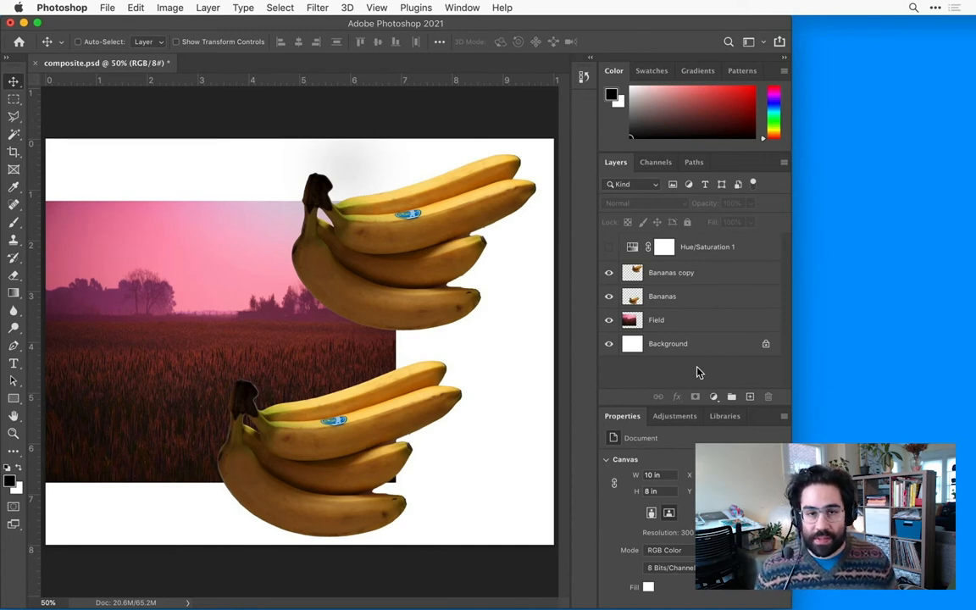
# - Move the Field layer above the Bananas layer in the layer stack
pyautogui.moveTo(697, 321)
pyautogui.mouseDown()
pyautogui.moveTo(704, 270)
pyautogui.moveTo(708, 312)
pyautogui.mouseUp()
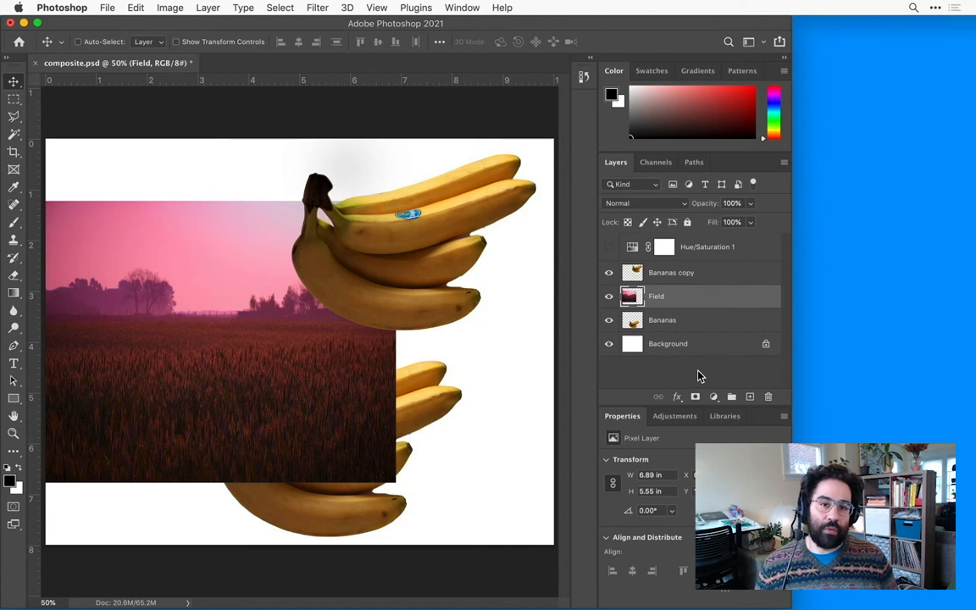
# - Hide and reshow the Bananas copy, Field and Bananas layers in turn, and isolate the Field layer before restoring the others
pyautogui.click(610, 279)
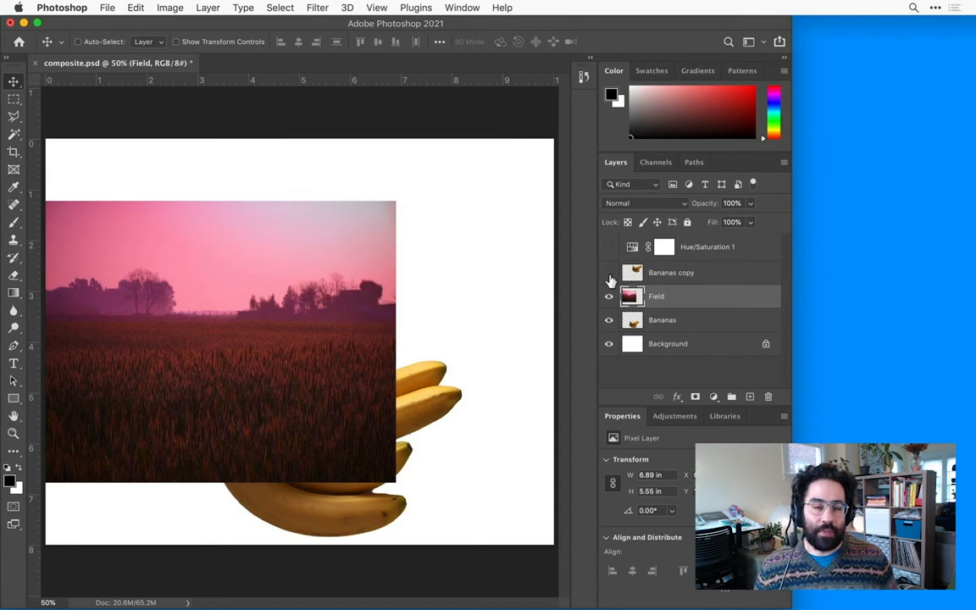
pyautogui.click(609, 274)
pyautogui.click(609, 298)
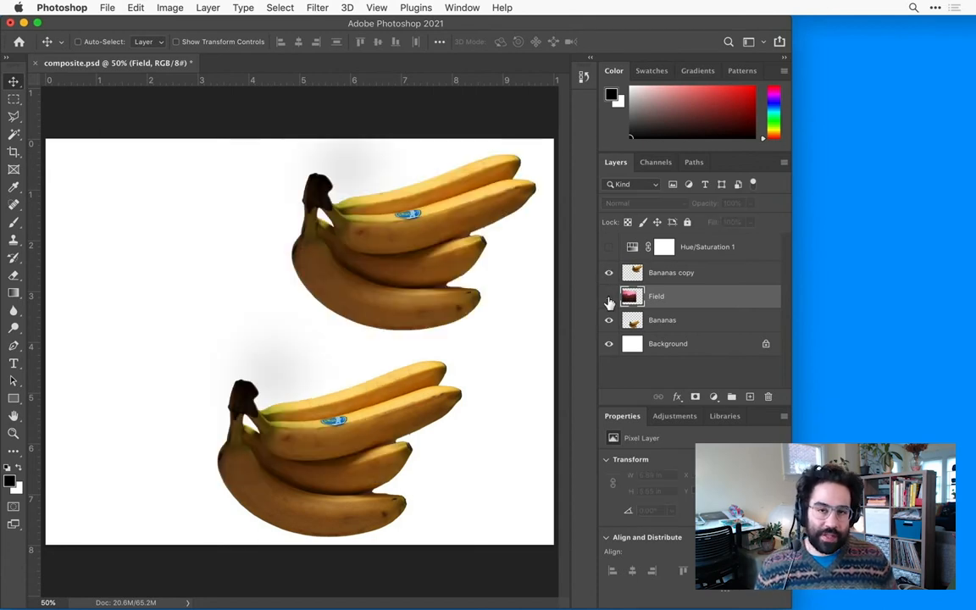
pyautogui.click(609, 301)
pyautogui.click(611, 322)
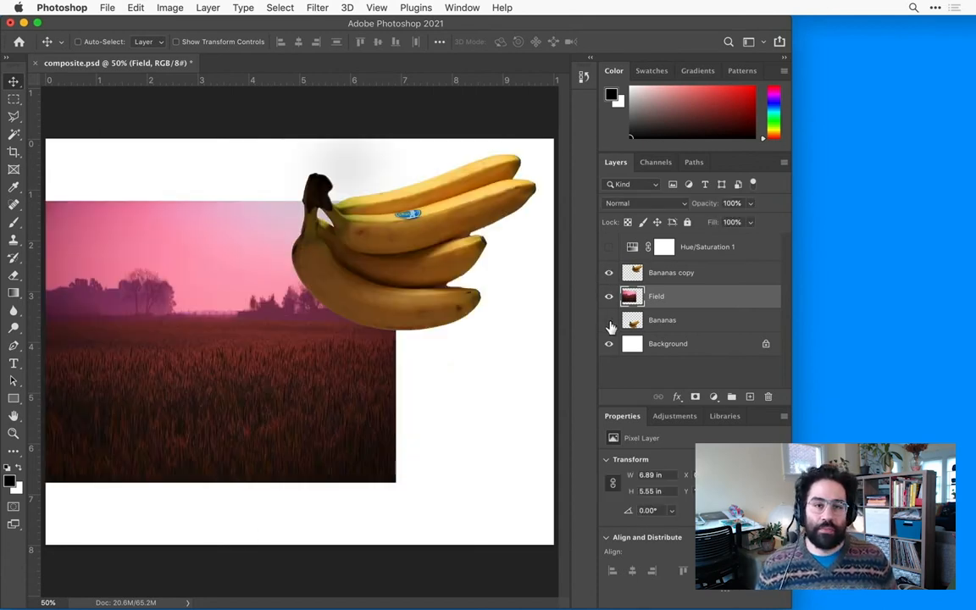
pyautogui.click(611, 323)
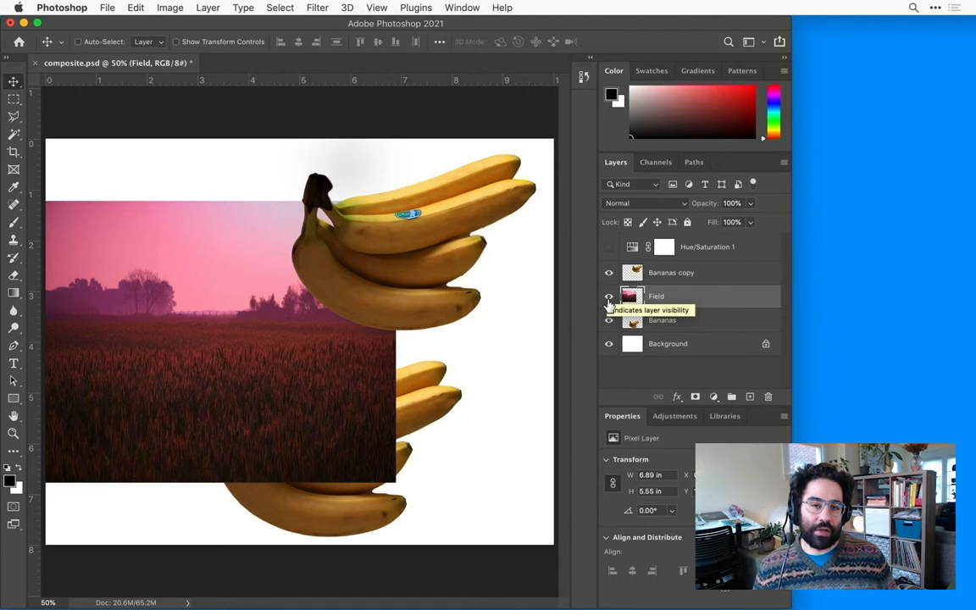
pyautogui.keyDown('alt'); pyautogui.click(609, 302); pyautogui.keyUp('alt')
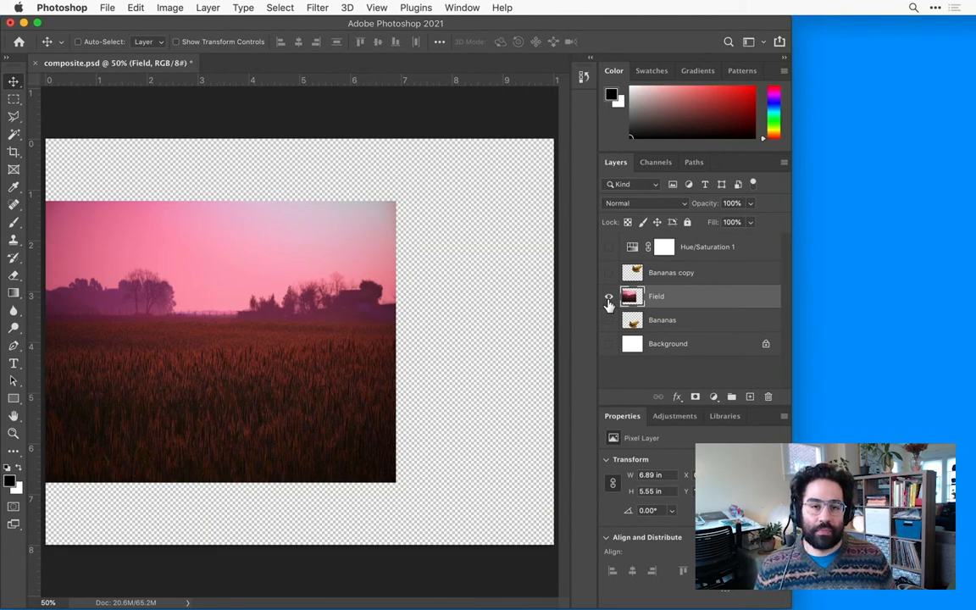
pyautogui.keyDown('alt'); pyautogui.click(609, 302); pyautogui.keyUp('alt')
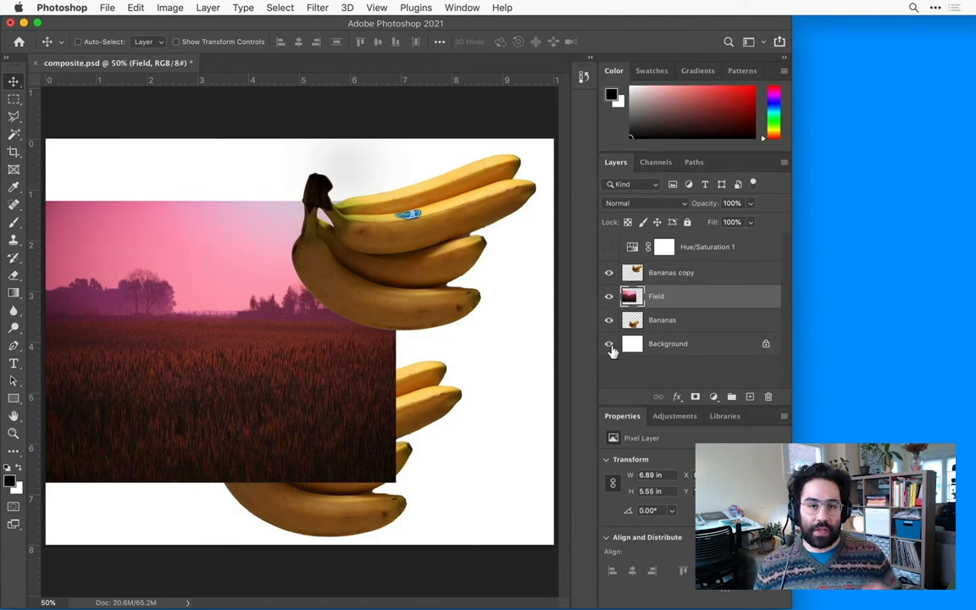
# - Make the Hue/Saturation 1 adjustment layer visible and fully lock the Field layer
pyautogui.moveTo(613, 351)
pyautogui.mouseDown()
pyautogui.moveTo(610, 283)
pyautogui.moveTo(618, 369)
pyautogui.mouseUp()
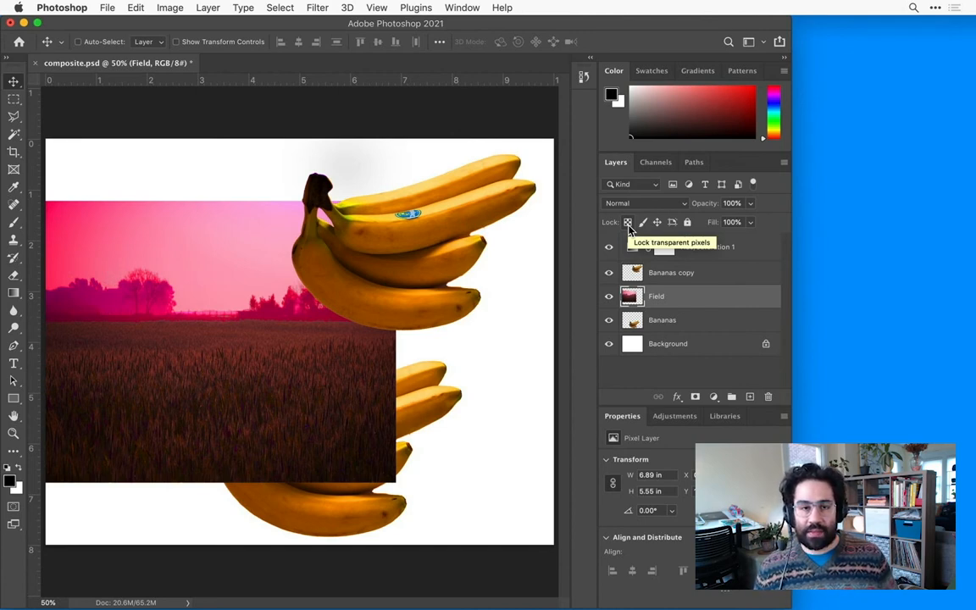
pyautogui.click(688, 223)
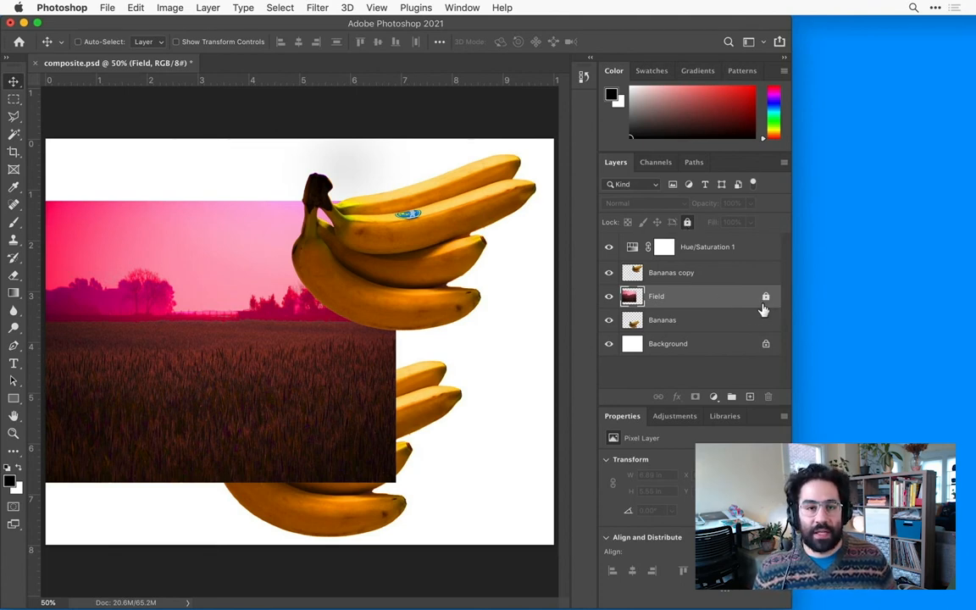
# - Set the opacity of the Bananas copy layer to 75%
pyautogui.click(711, 278)
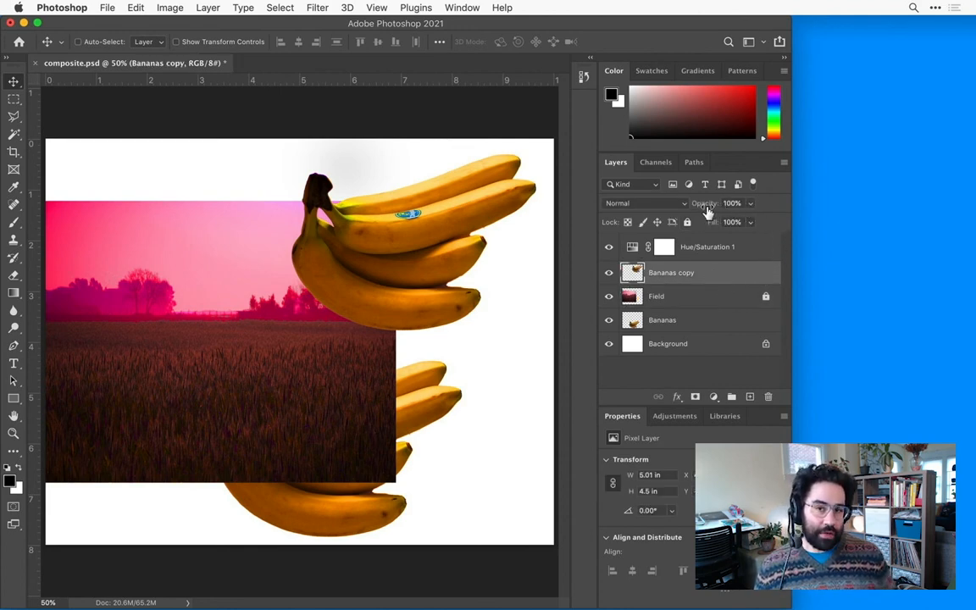
pyautogui.click(751, 205)
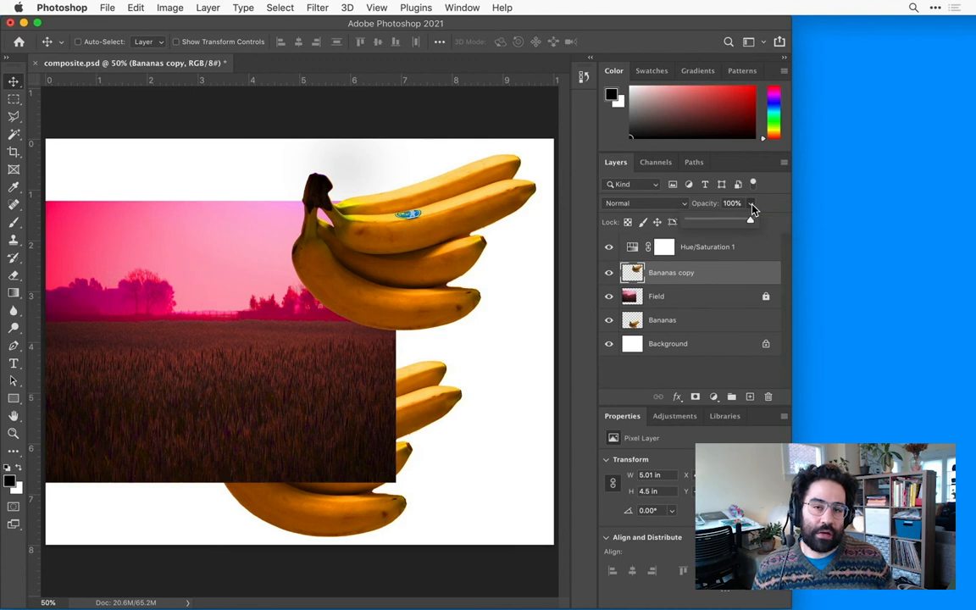
pyautogui.moveTo(750, 219); pyautogui.dragTo(716, 222)
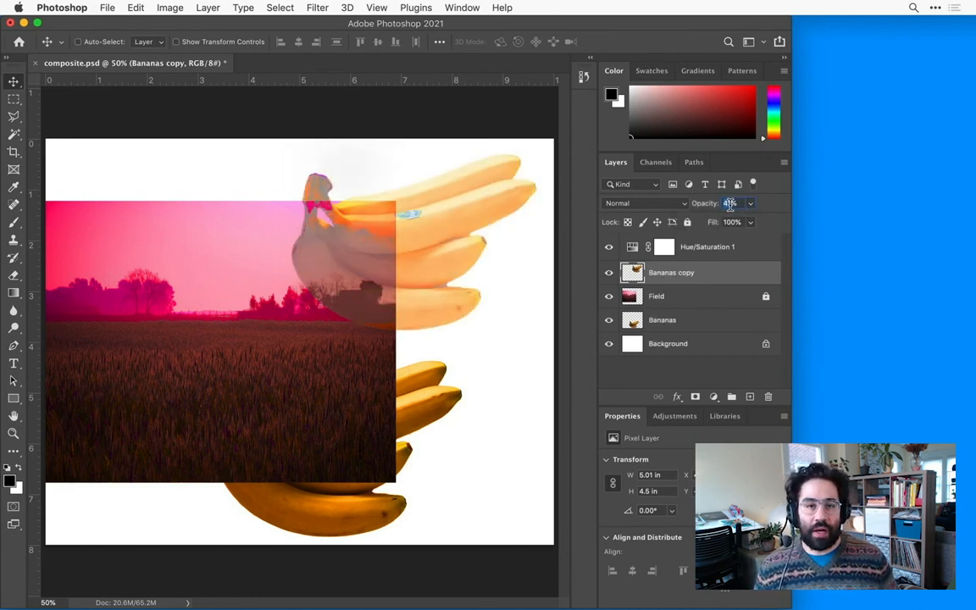
pyautogui.write('75')
pyautogui.press('Return')
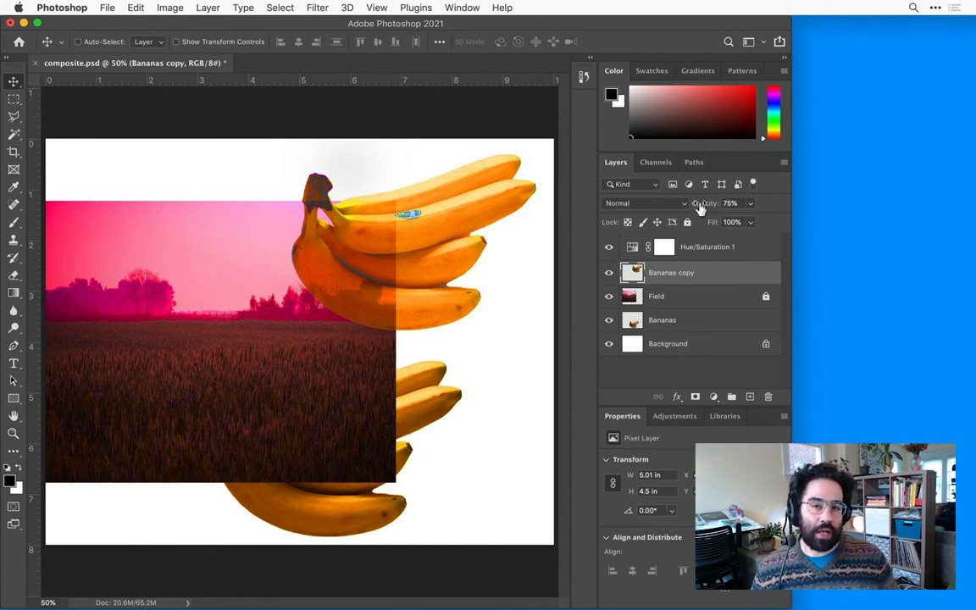
# - Change the Bananas copy layer's blend mode to Subtract and deselect all layers
pyautogui.click(682, 208)
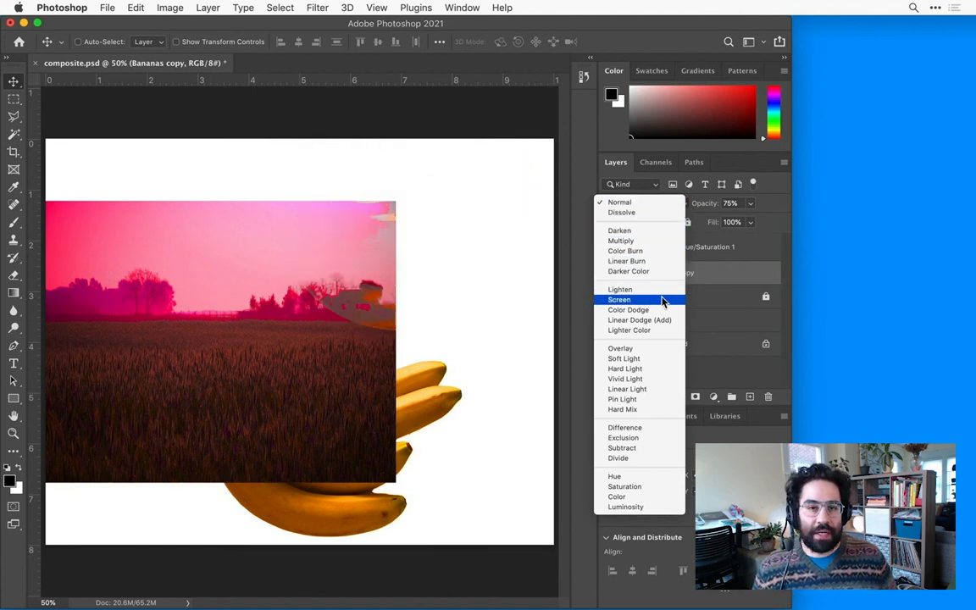
pyautogui.click(649, 451)
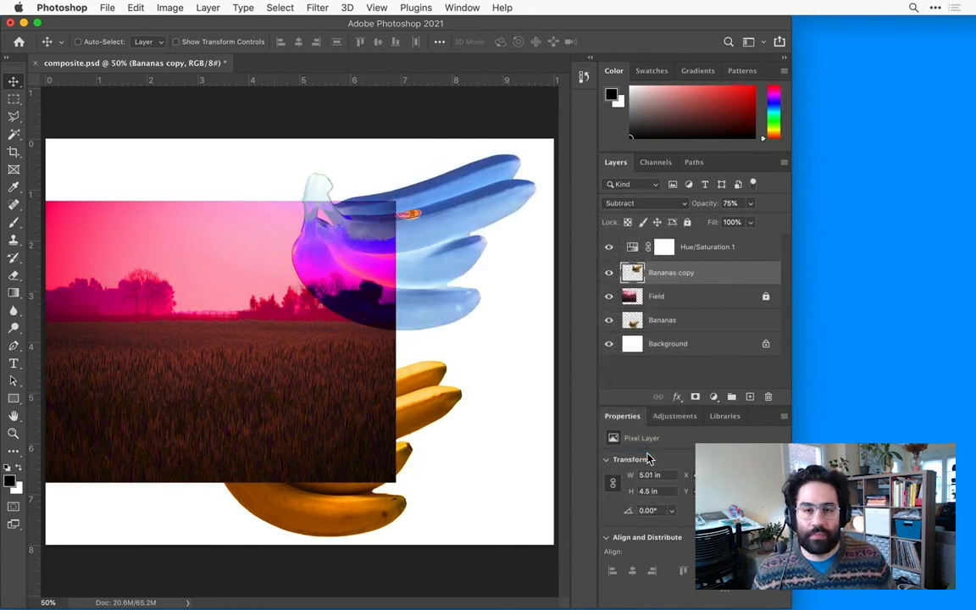
pyautogui.click(678, 376)
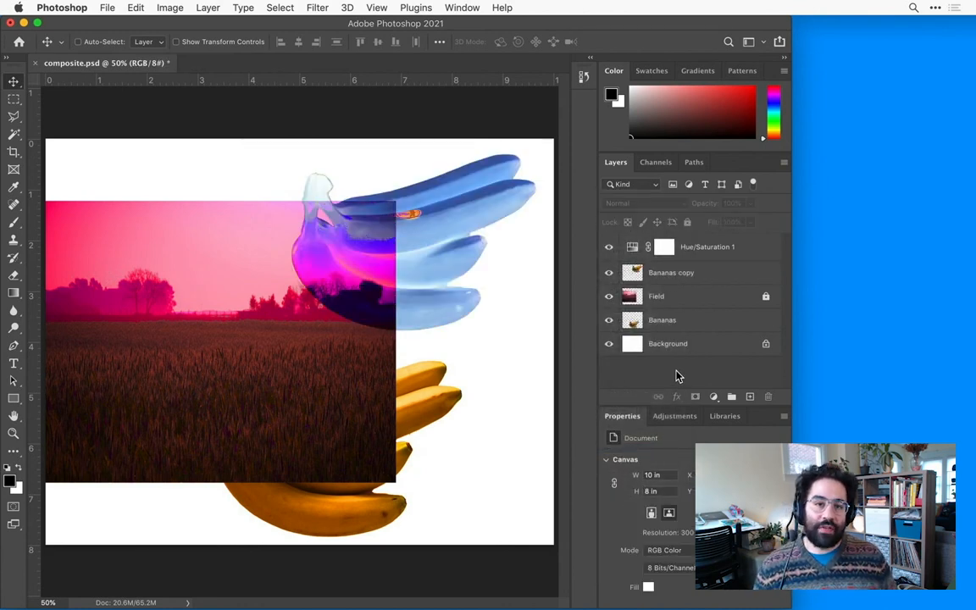